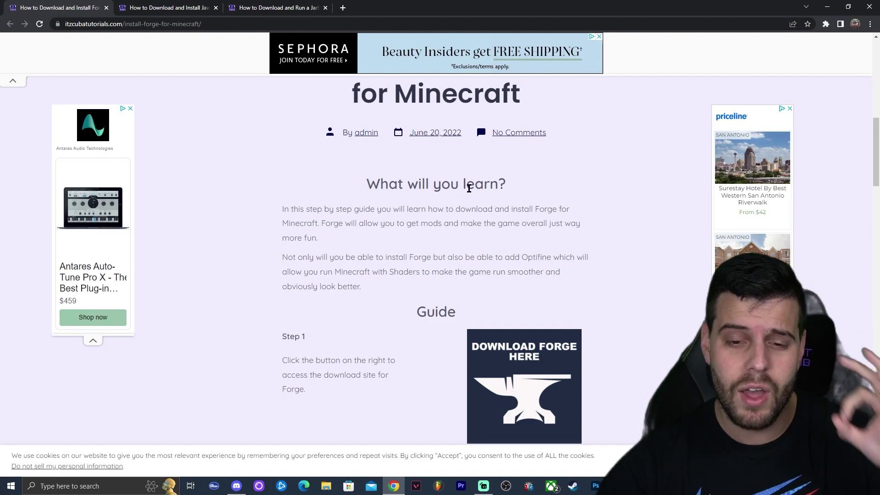
# - Scroll through the itzcuba Forge tutorial and open its 'Download Forge Here' link in a new tab
pyautogui.scroll(2, 469, 188)
pyautogui.moveTo(277, 161); pyautogui.dragTo(527, 185)
pyautogui.click(529, 172)
pyautogui.scroll(-3, 531, 174)
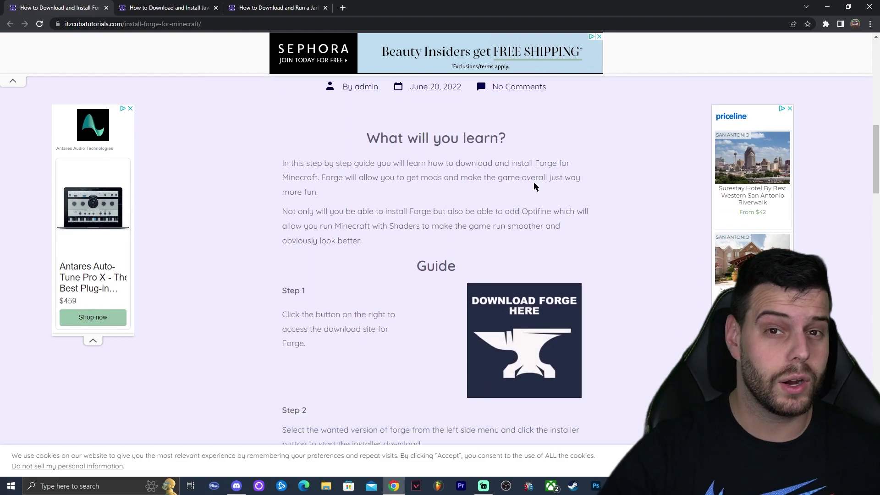
pyautogui.scroll(-7, 535, 181)
pyautogui.scroll(-3, 575, 144)
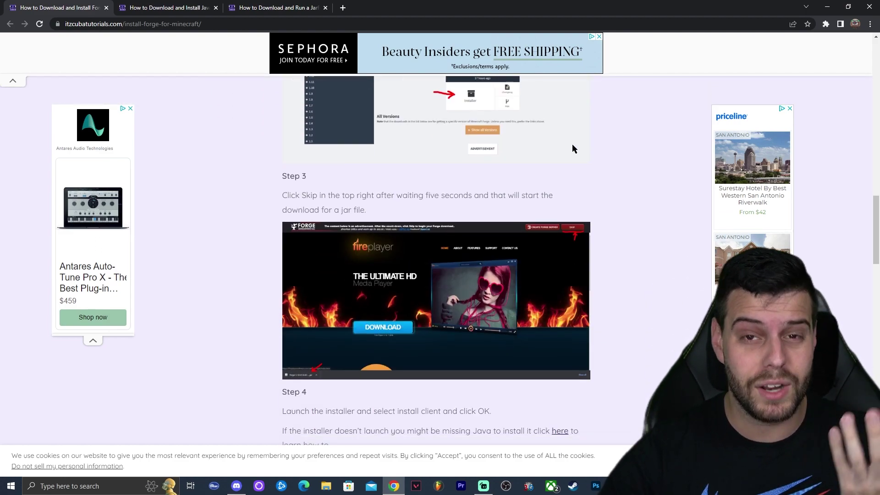
pyautogui.scroll(-2, 573, 145)
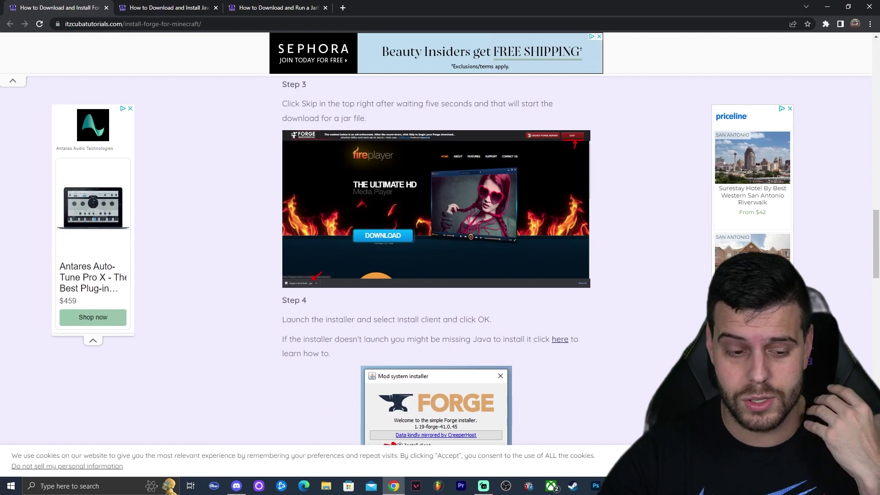
pyautogui.scroll(1, 436, 261)
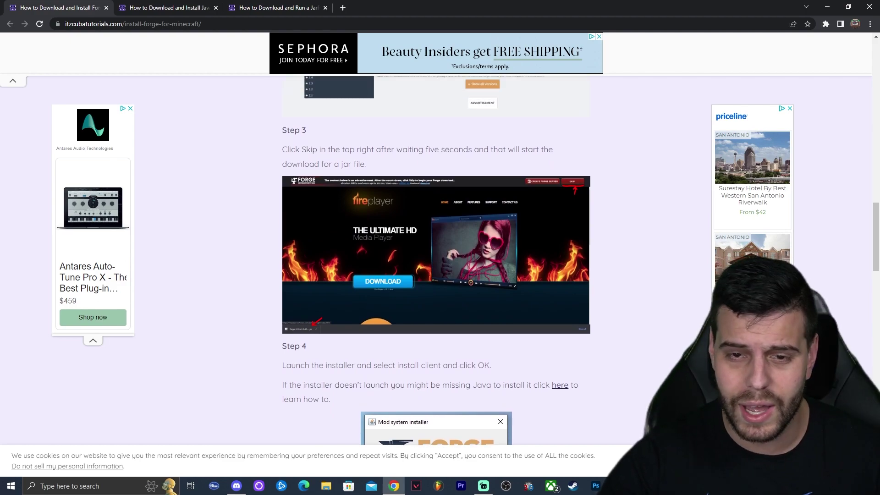
pyautogui.scroll(9, 521, 202)
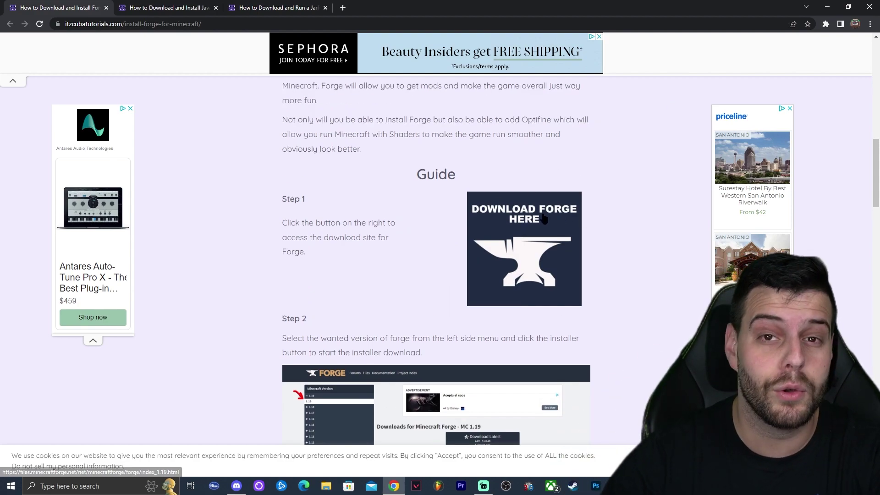
pyautogui.click(545, 217)
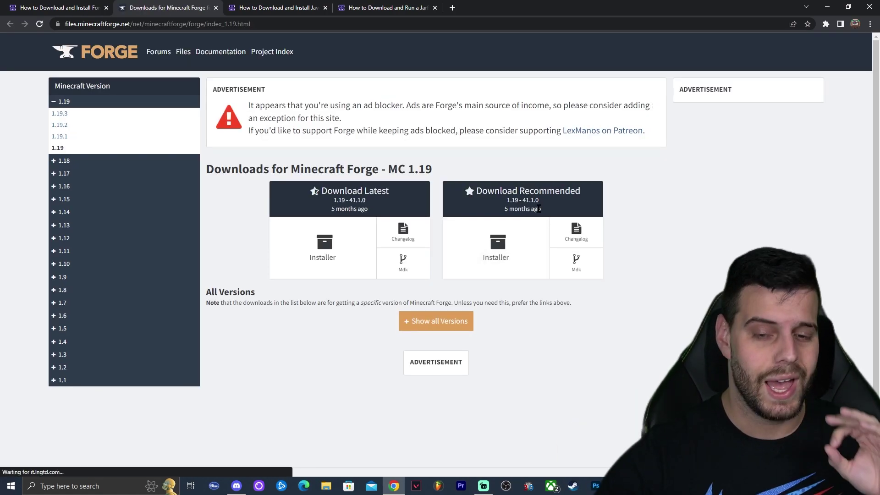
# - Switch the Forge site to Minecraft 1.19.3 and request the latest 44.1.0 installer
pyautogui.moveTo(322, 201); pyautogui.dragTo(390, 190)
pyautogui.click(404, 186)
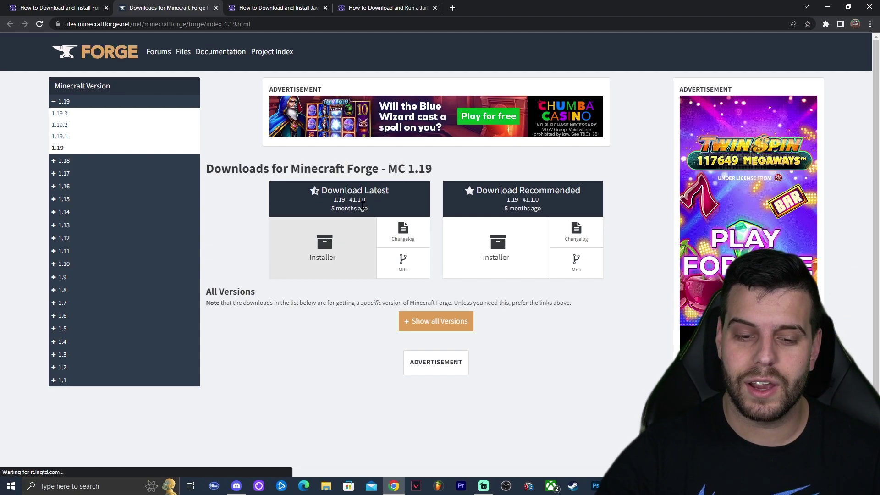
pyautogui.moveTo(436, 168); pyautogui.dragTo(412, 173)
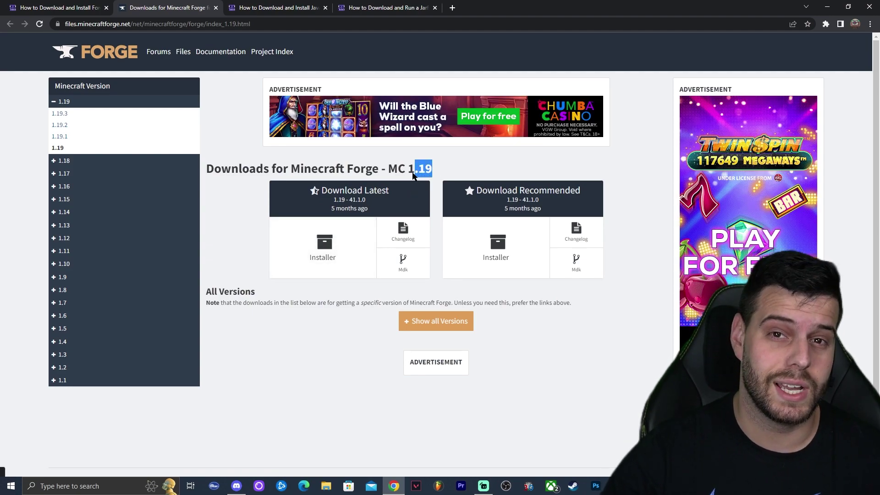
pyautogui.click(415, 171)
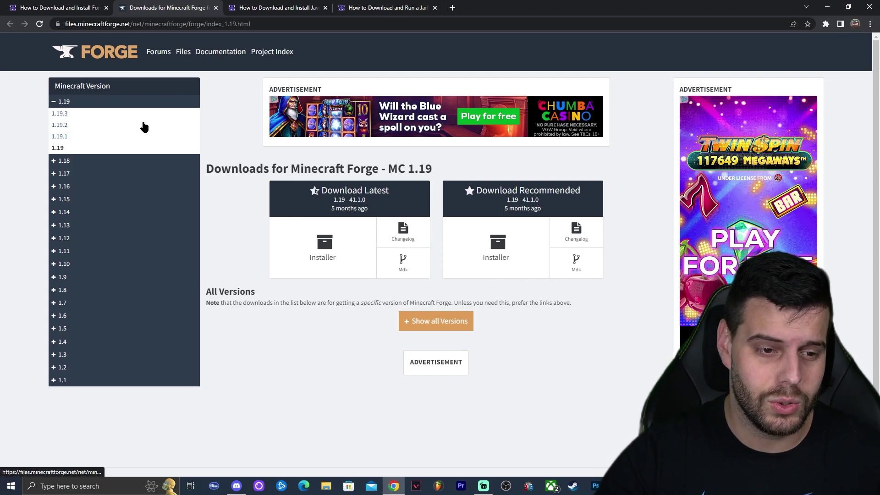
pyautogui.click(60, 114)
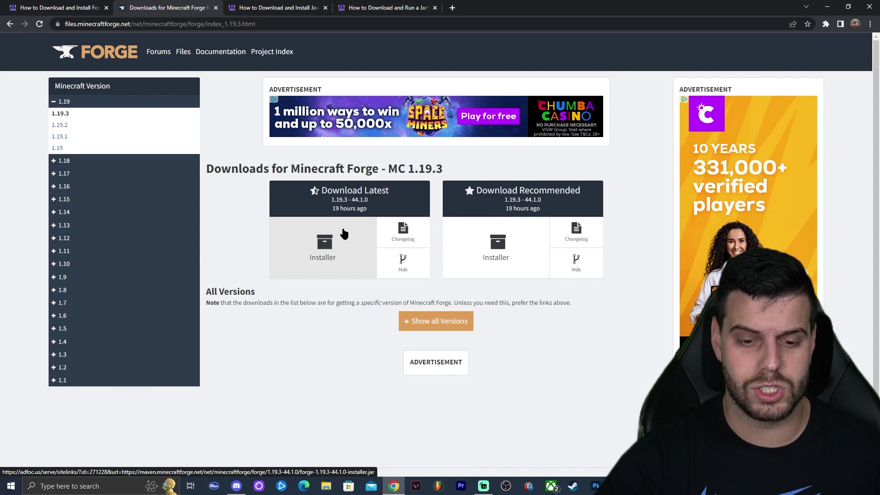
pyautogui.moveTo(447, 169); pyautogui.dragTo(407, 170)
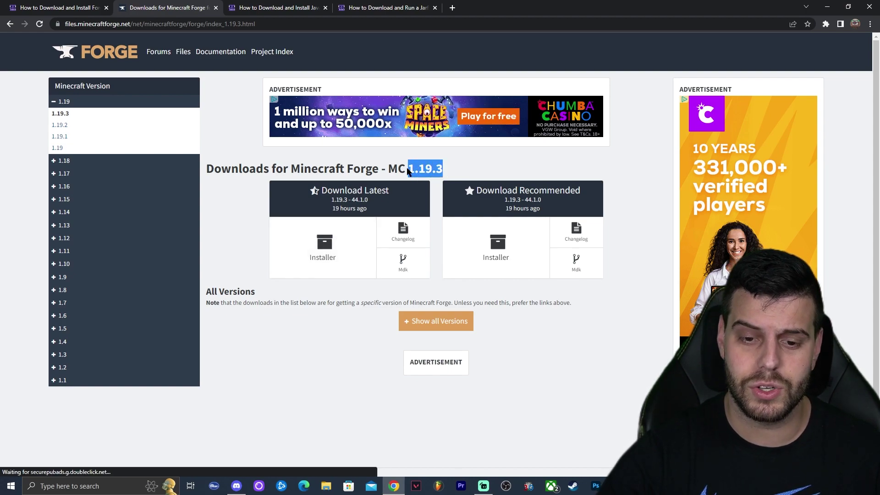
pyautogui.click(328, 243)
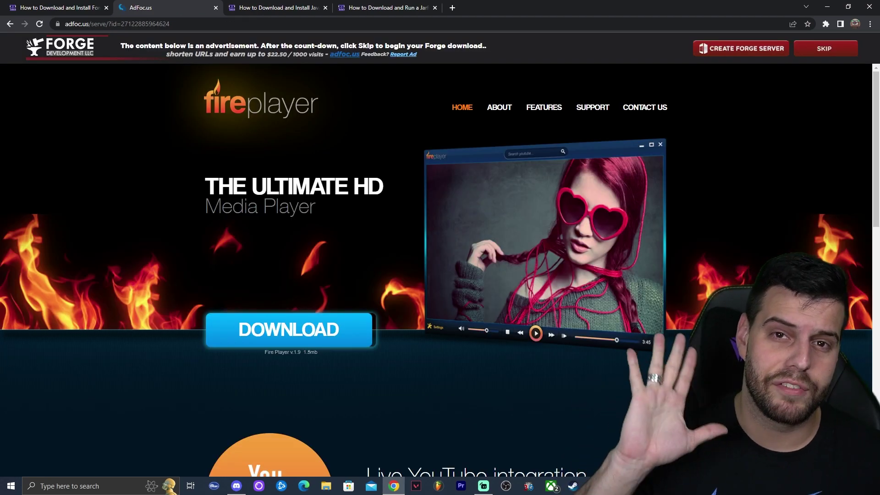
# - Skip the ad, save forge-1.19.3-44.1.0-installer.jar, and drag a copy onto the desktop
pyautogui.click(830, 50)
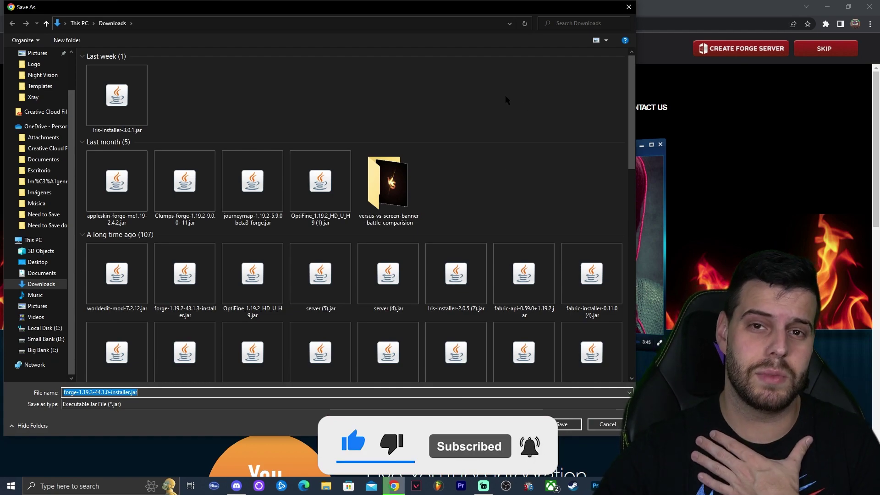
pyautogui.click(555, 427)
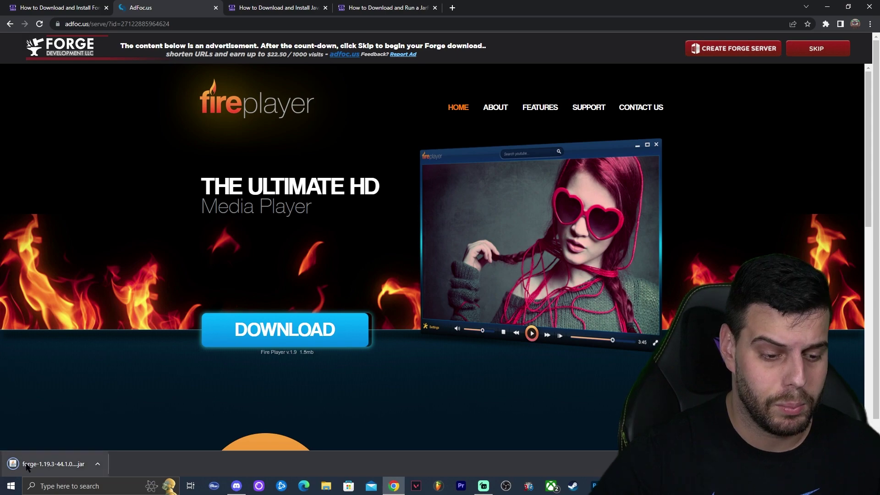
pyautogui.click(848, 7)
pyautogui.click(822, 5)
pyautogui.click(823, 4)
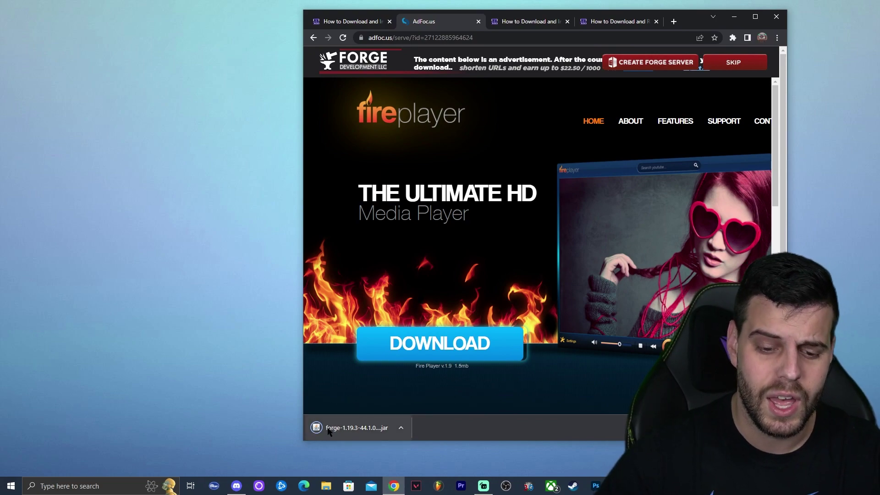
pyautogui.click(341, 431)
pyautogui.moveTo(317, 425); pyautogui.dragTo(199, 297)
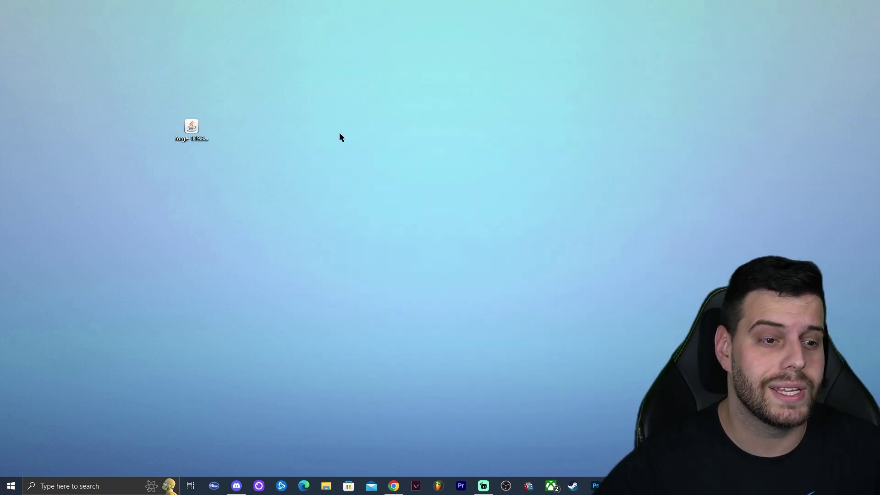
pyautogui.doubleClick(197, 125)
pyautogui.rightClick(199, 129)
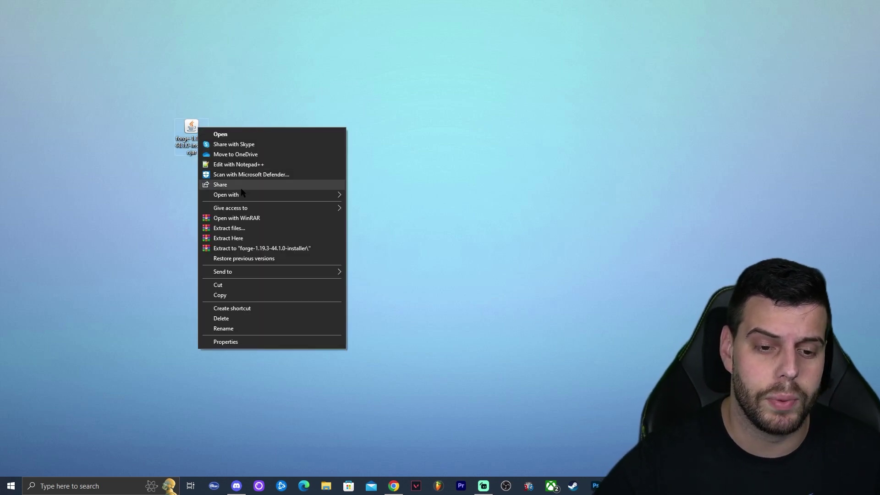
pyautogui.moveTo(255, 197)
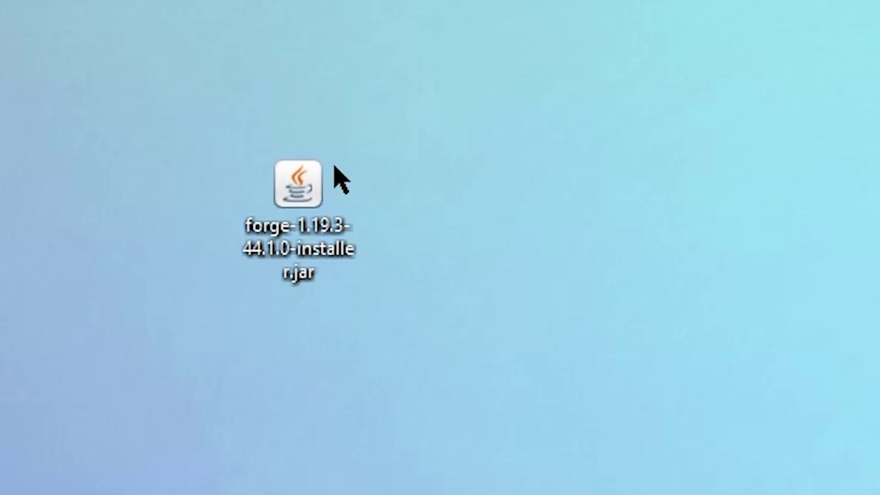
pyautogui.moveTo(222, 106); pyautogui.dragTo(200, 121)
pyautogui.click(193, 132)
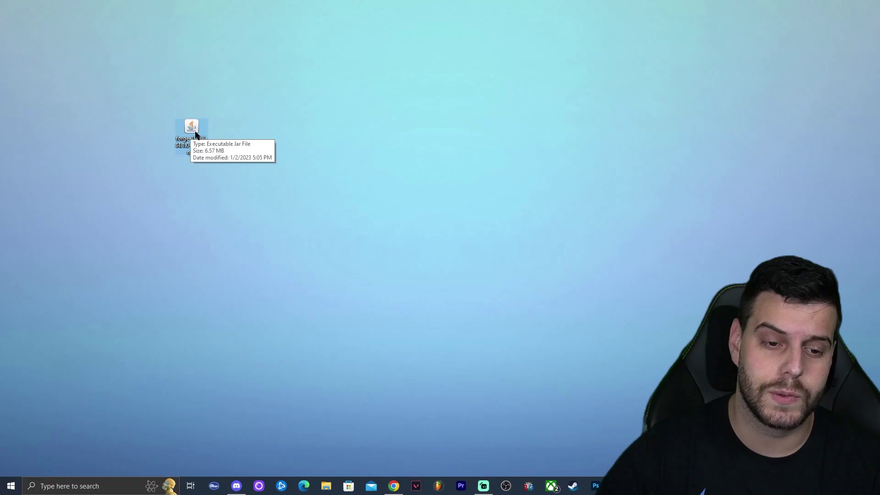
pyautogui.rightClick(341, 119)
pyautogui.click(365, 145)
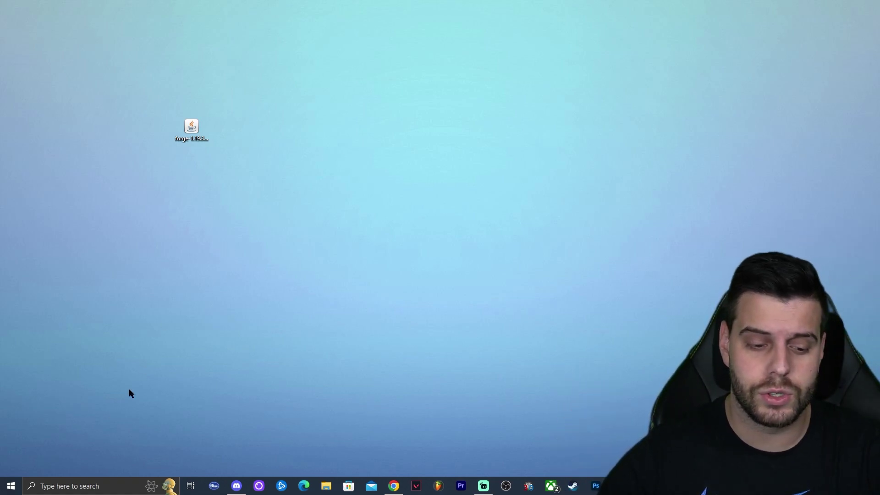
# - Open Add or remove programs and filter the installed apps for 'jav'
pyautogui.click(82, 490)
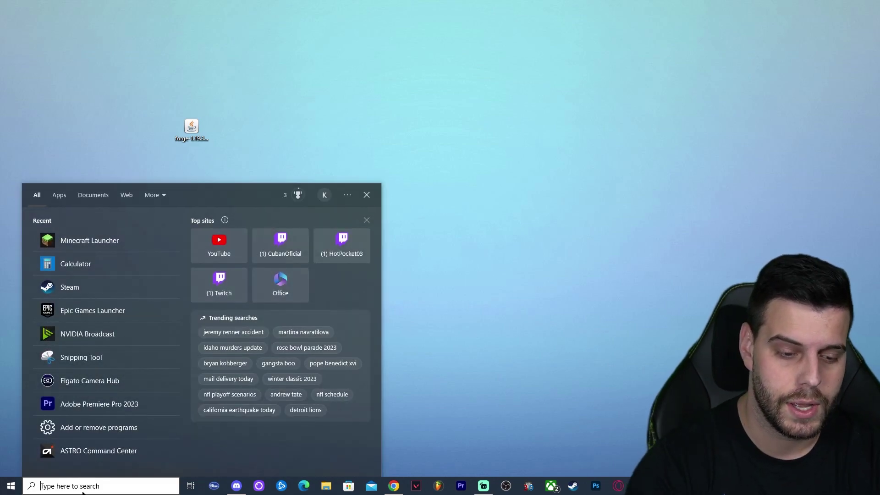
pyautogui.write('add')
pyautogui.click(92, 239)
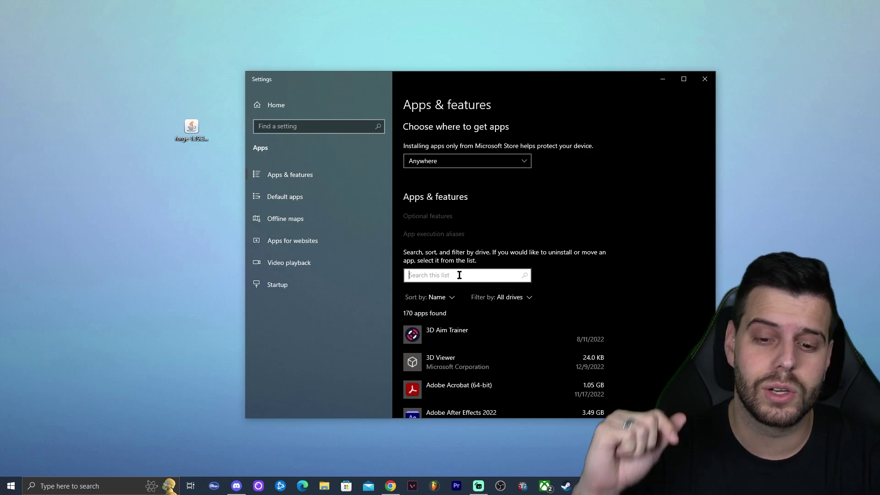
pyautogui.click(459, 274)
pyautogui.write('java')
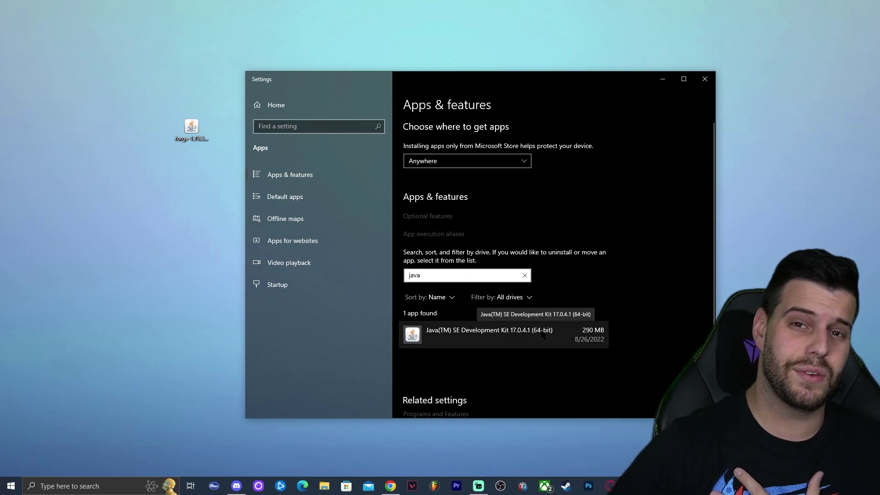
# - Uninstall Java SE Development Kit 17.0.4.1, then close Settings and refresh the desktop
pyautogui.moveTo(577, 85); pyautogui.dragTo(484, 60)
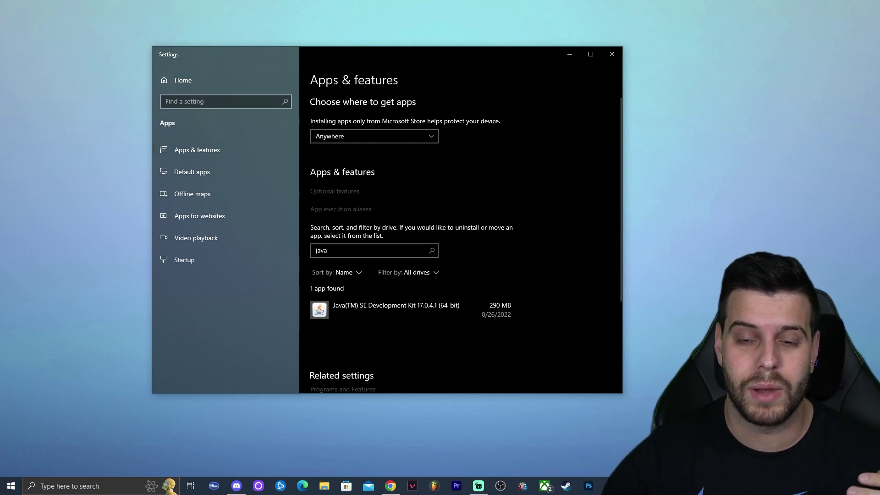
pyautogui.click(412, 309)
pyautogui.click(489, 348)
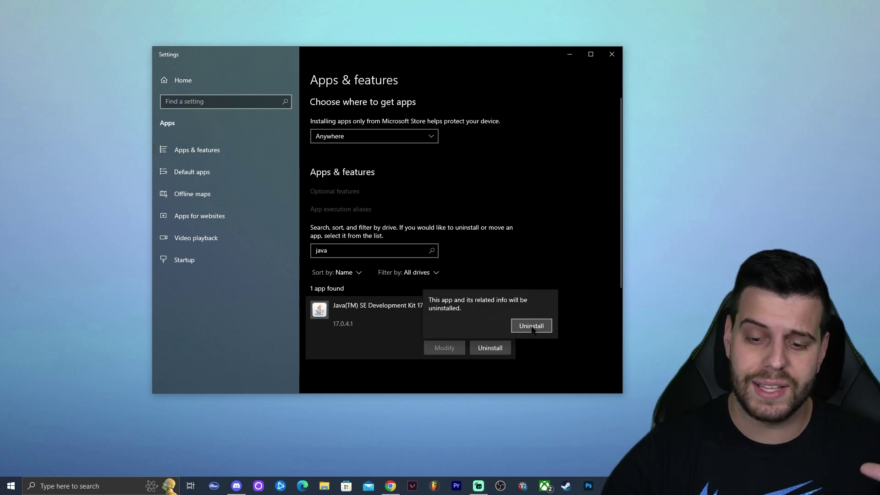
pyautogui.click(532, 325)
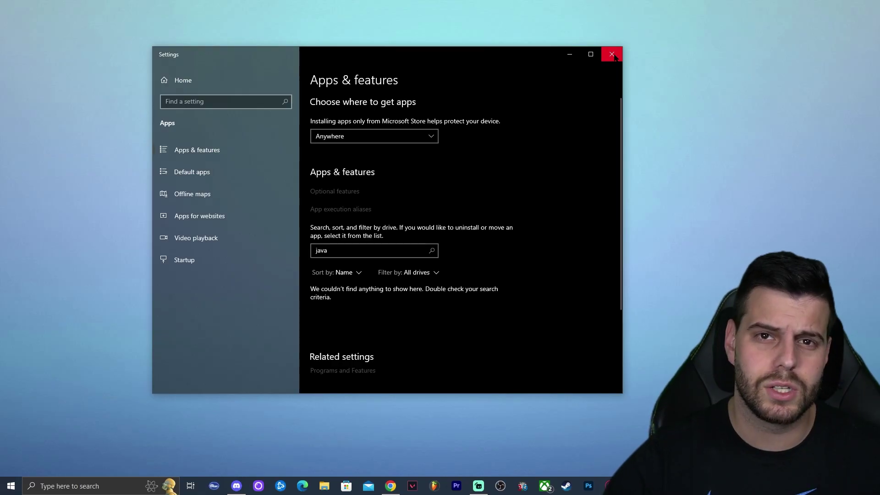
pyautogui.click(613, 55)
pyautogui.rightClick(459, 74)
pyautogui.click(492, 101)
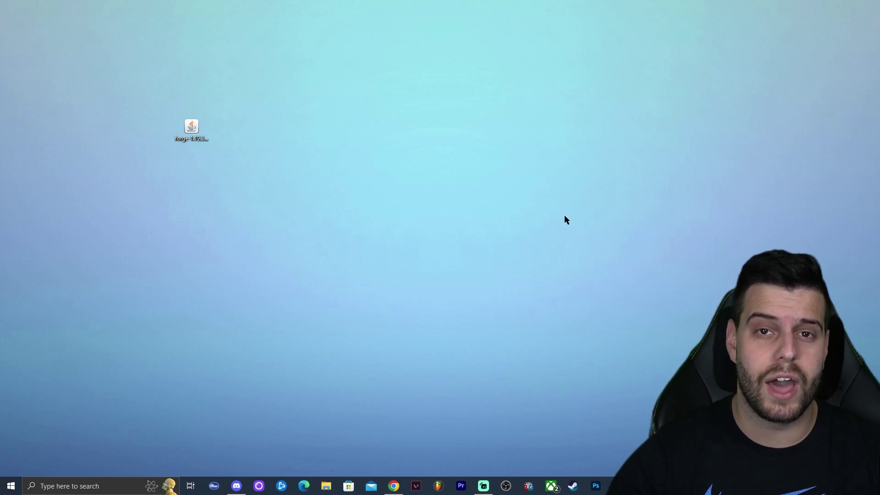
# - Return to the itzcubatutorials Java guide and open its 'Download Java Here' link in a new tab
pyautogui.click(393, 485)
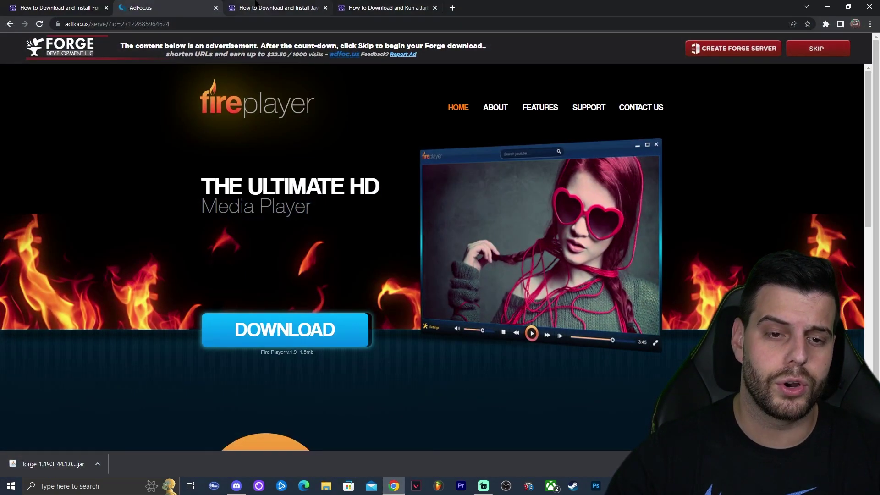
pyautogui.click(216, 8)
pyautogui.click(216, 8)
pyautogui.scroll(-8, 530, 246)
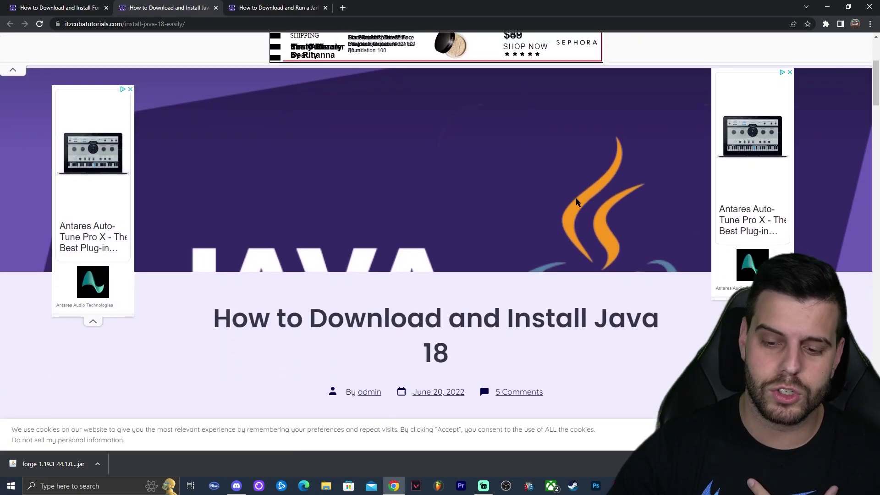
pyautogui.scroll(-10, 586, 191)
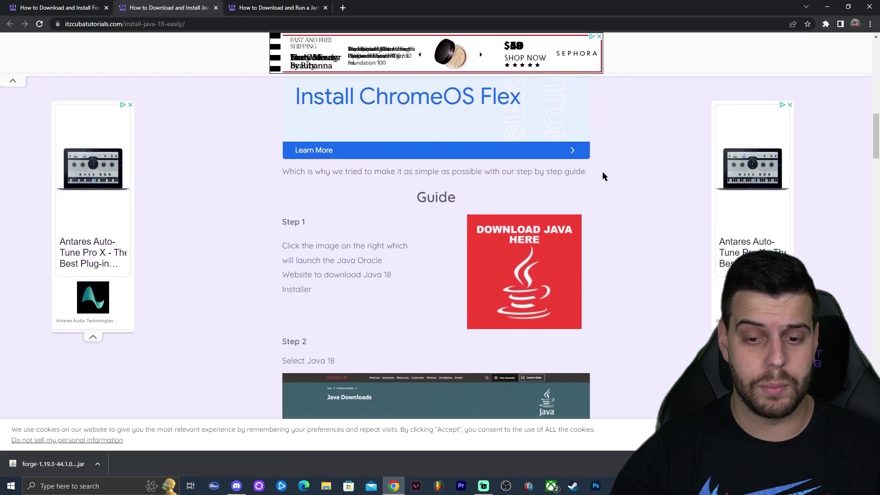
pyautogui.scroll(-2, 616, 161)
pyautogui.scroll(5, 618, 154)
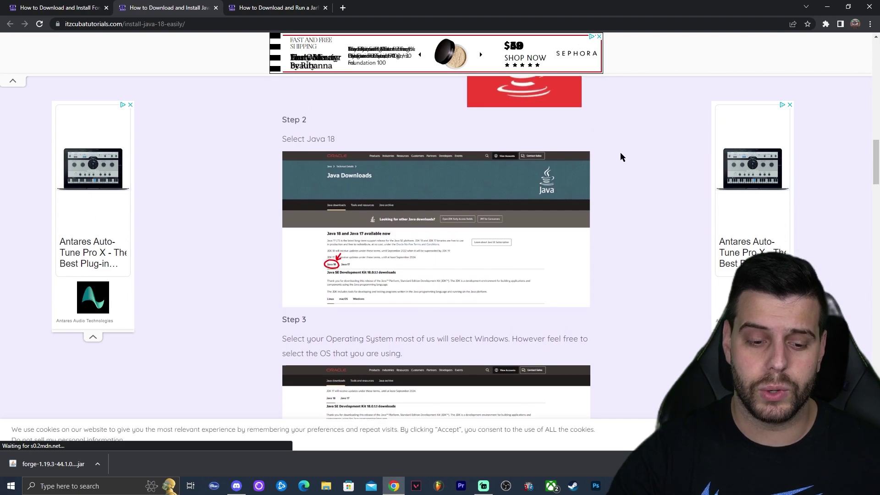
pyautogui.scroll(2, 627, 166)
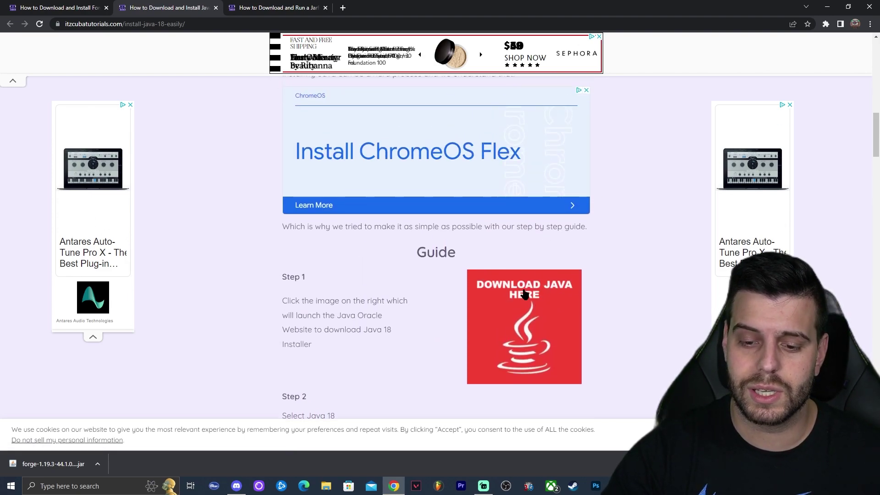
pyautogui.scroll(-3, 524, 293)
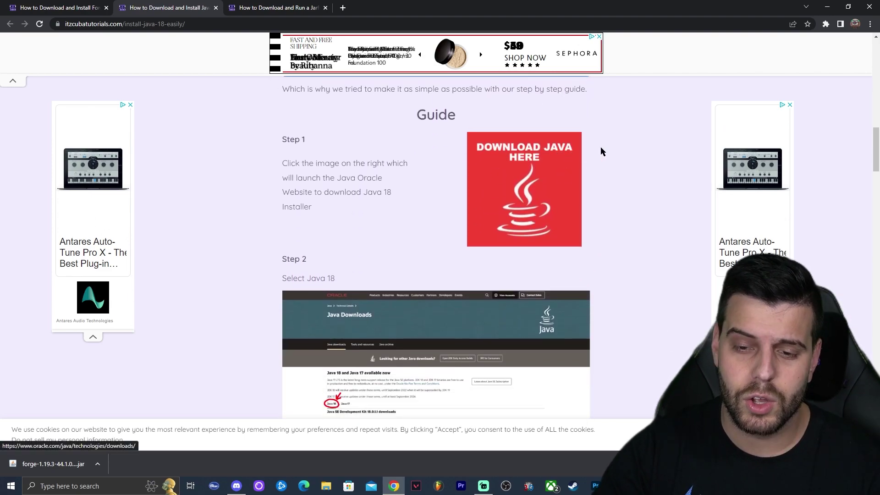
pyautogui.click(545, 158)
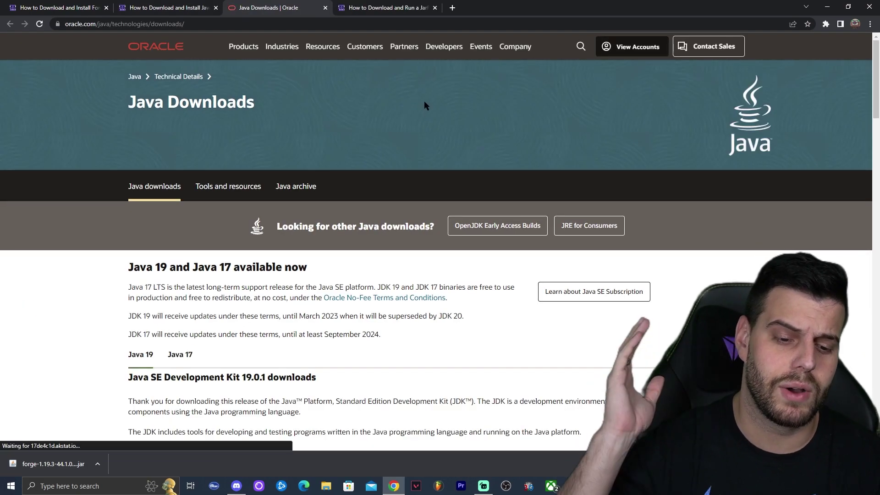
# - On Oracle's page, choose Java 17 for Windows and download the 152.85 MB x64 Installer .exe
pyautogui.scroll(-4, 387, 98)
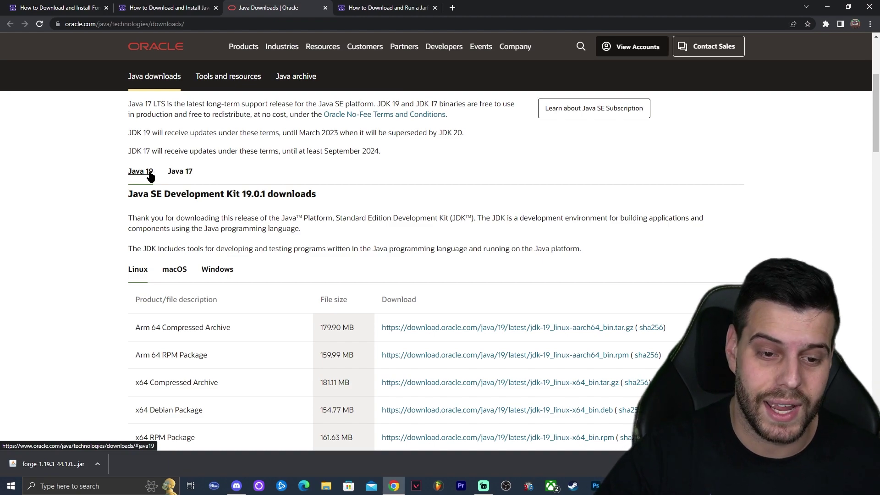
pyautogui.click(189, 177)
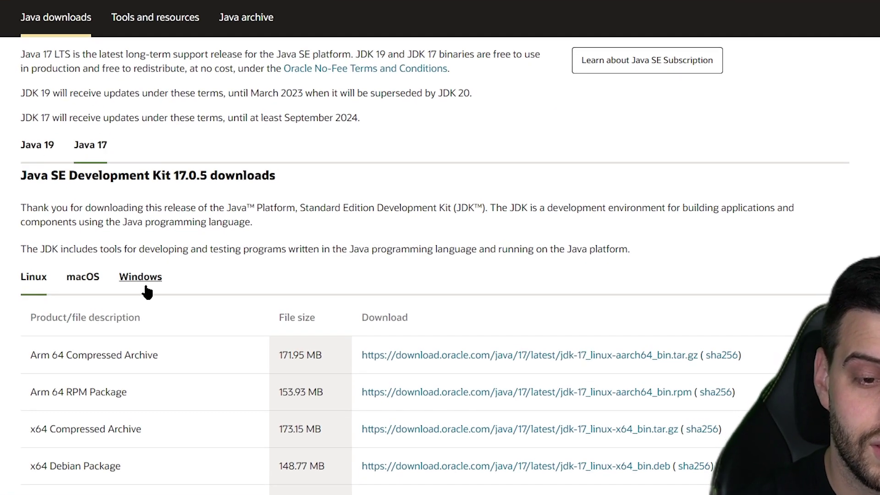
pyautogui.click(147, 279)
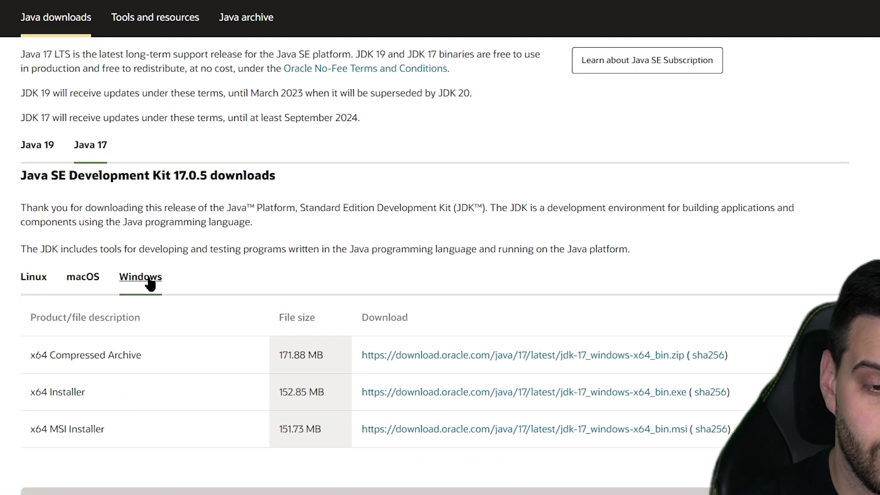
pyautogui.scroll(-4, 5, 248)
pyautogui.doubleClick(38, 206)
pyautogui.moveTo(59, 211); pyautogui.dragTo(90, 208)
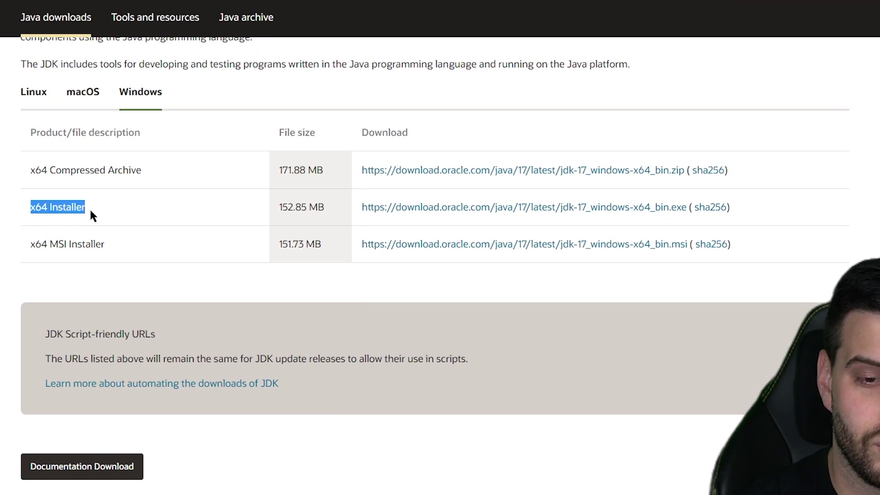
pyautogui.click(90, 207)
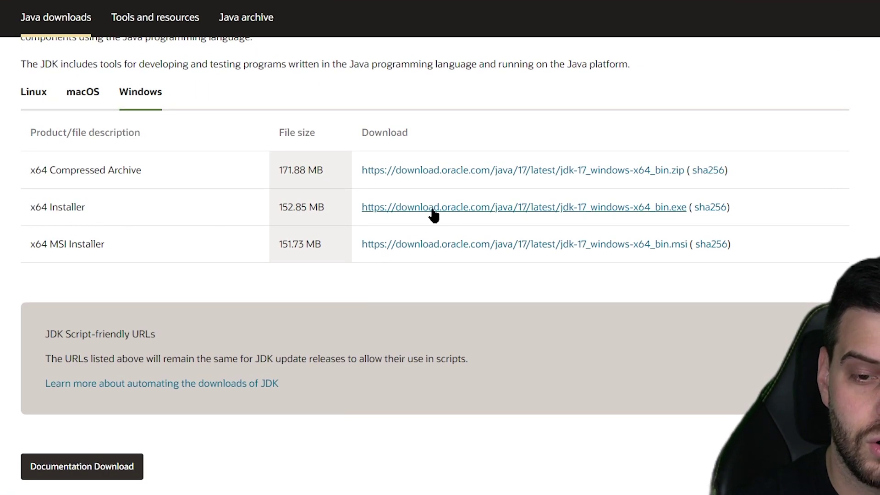
pyautogui.click(463, 209)
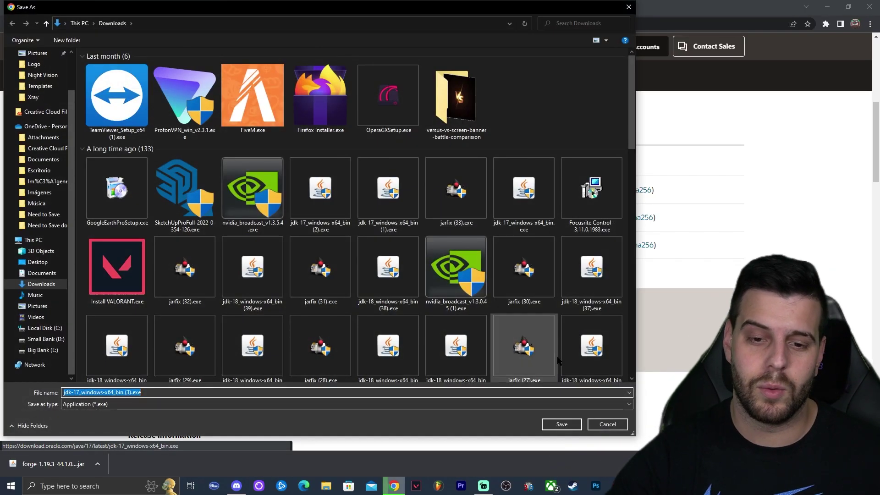
# - Save jdk-17_windows-x64_bin (3).exe and copy it onto the desktop beside the Forge jar
pyautogui.click(562, 424)
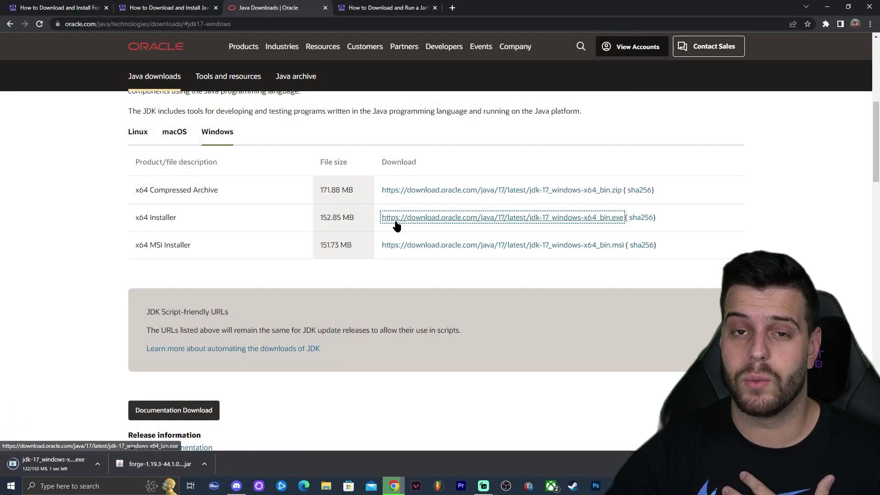
pyautogui.doubleClick(553, 4)
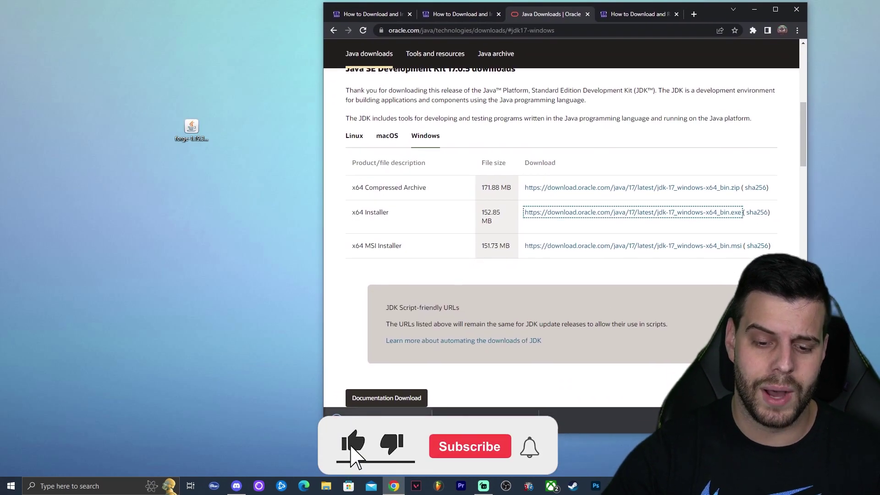
pyautogui.moveTo(367, 419); pyautogui.dragTo(224, 181)
pyautogui.press('super+d')
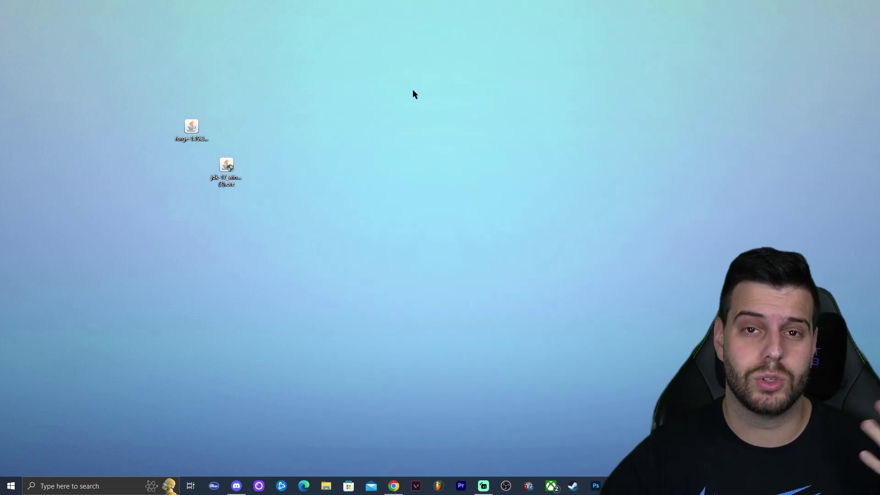
# - Run the JDK 17.0.5 installer and install it to the default destination folder
pyautogui.doubleClick(228, 176)
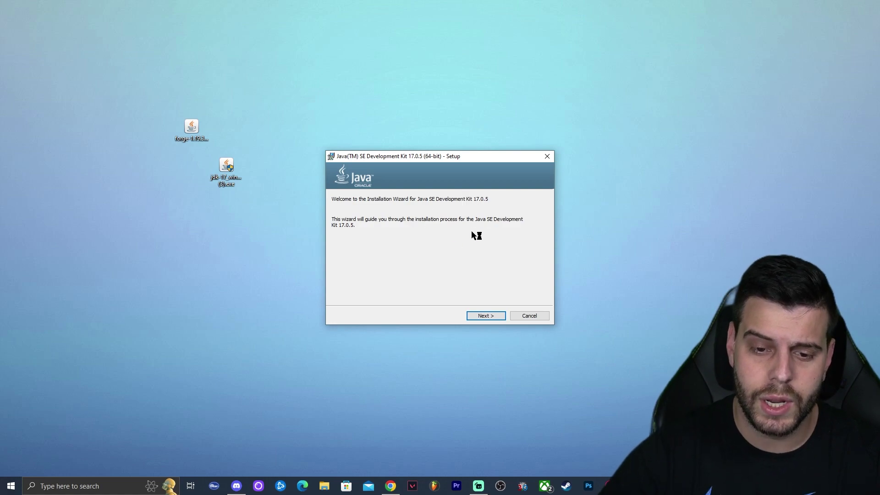
pyautogui.moveTo(453, 142); pyautogui.dragTo(415, 109)
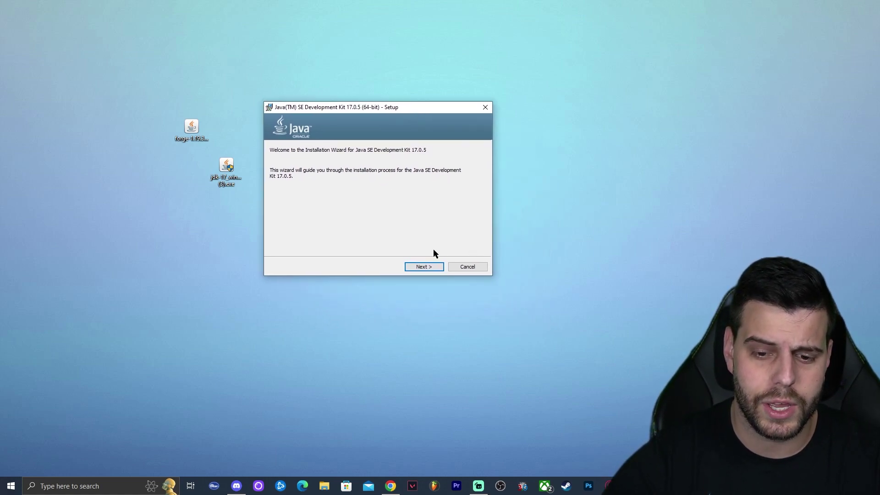
pyautogui.click(426, 266)
pyautogui.click(424, 267)
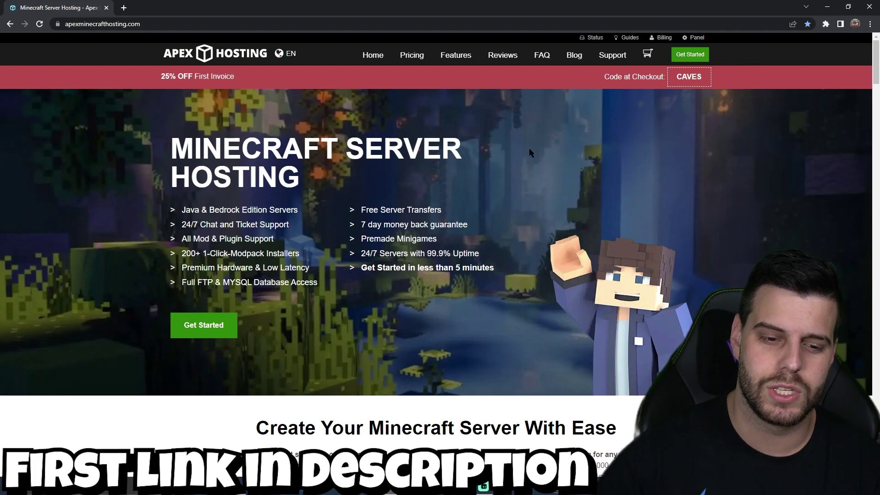
pyautogui.scroll(-3, 337, 183)
pyautogui.scroll(2, 337, 184)
pyautogui.moveTo(480, 207); pyautogui.dragTo(181, 178)
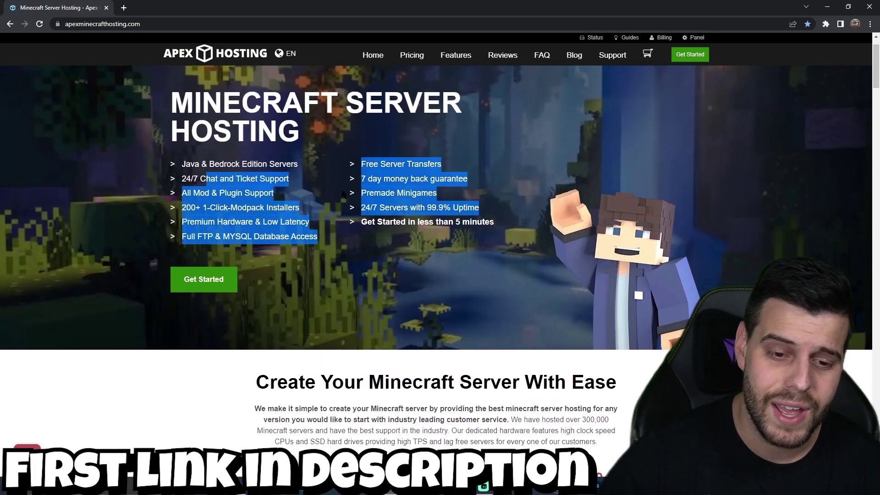
pyautogui.click(406, 193)
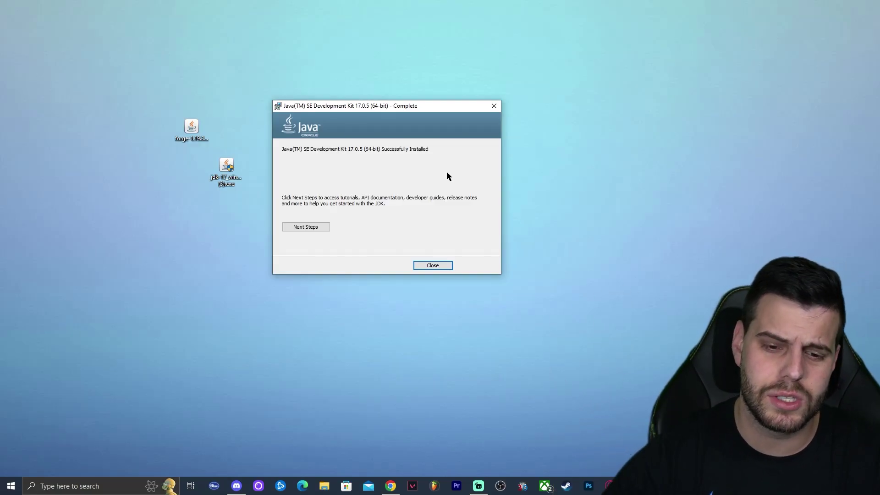
# - Close the finished JDK 17.0.5 setup, clear its installer off the desktop, and select the Forge jar
pyautogui.click(432, 265)
pyautogui.moveTo(335, 219); pyautogui.dragTo(205, 170)
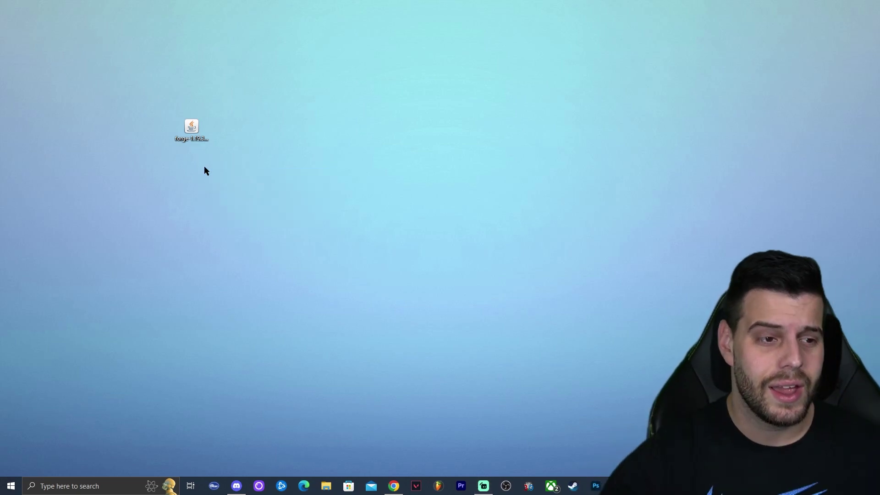
pyautogui.click(192, 131)
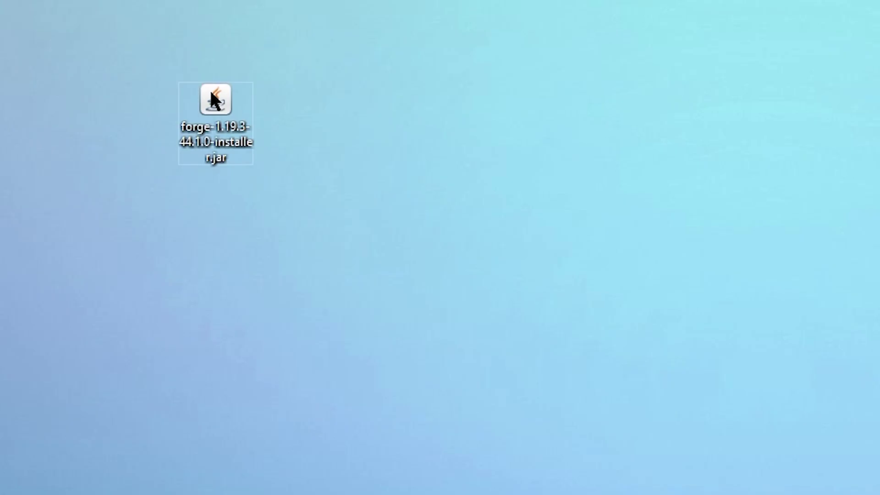
pyautogui.rightClick(191, 124)
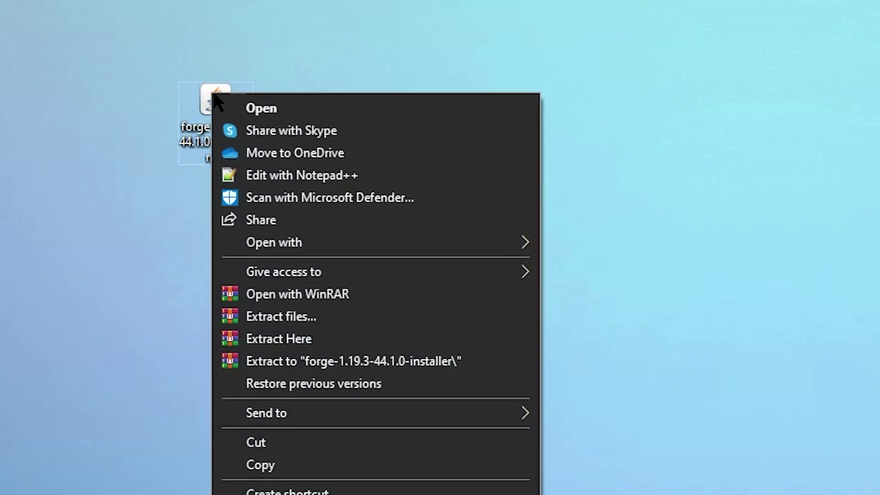
# - Open the forge-1.19.3-44.1.0 installer jar with Java(TM) Platform SE binary and position its window
pyautogui.moveTo(494, 242)
pyautogui.click(638, 245)
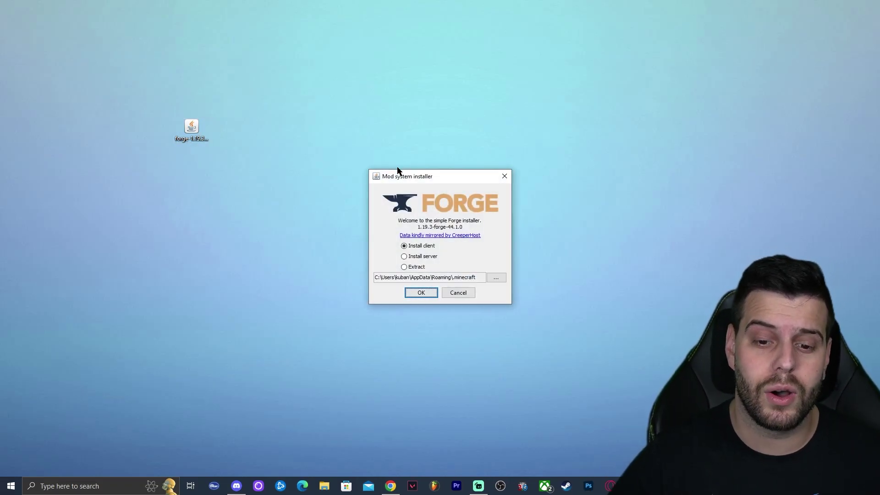
pyautogui.moveTo(402, 170); pyautogui.dragTo(385, 166)
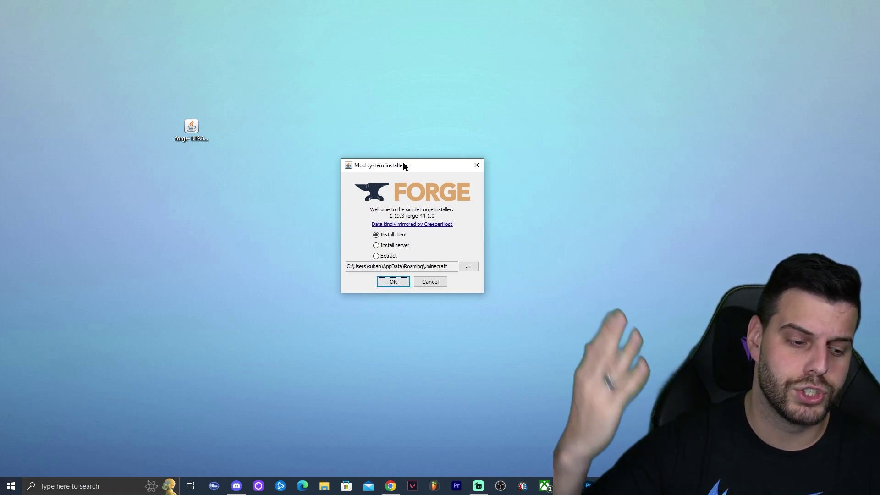
pyautogui.click(192, 128)
pyautogui.click(392, 168)
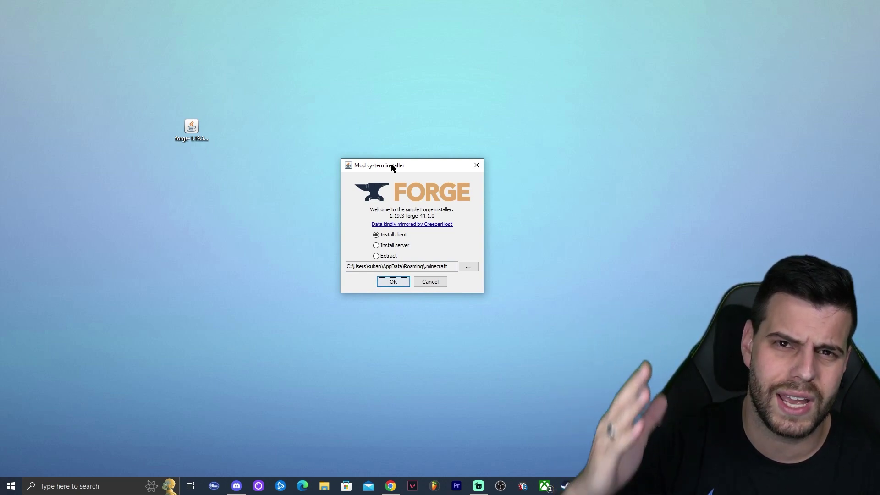
pyautogui.moveTo(392, 167); pyautogui.dragTo(376, 147)
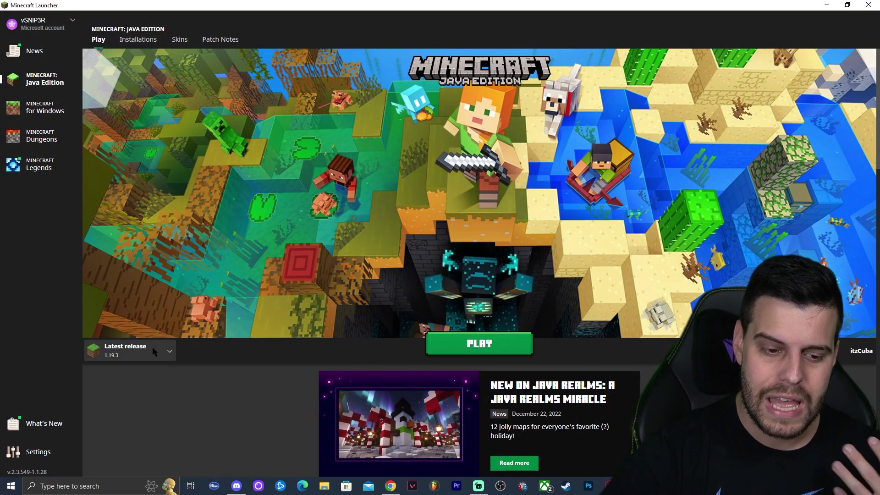
# - Check the Latest release version list, then close the Minecraft Launcher to return to the Forge installer
pyautogui.click(152, 347)
pyautogui.click(213, 347)
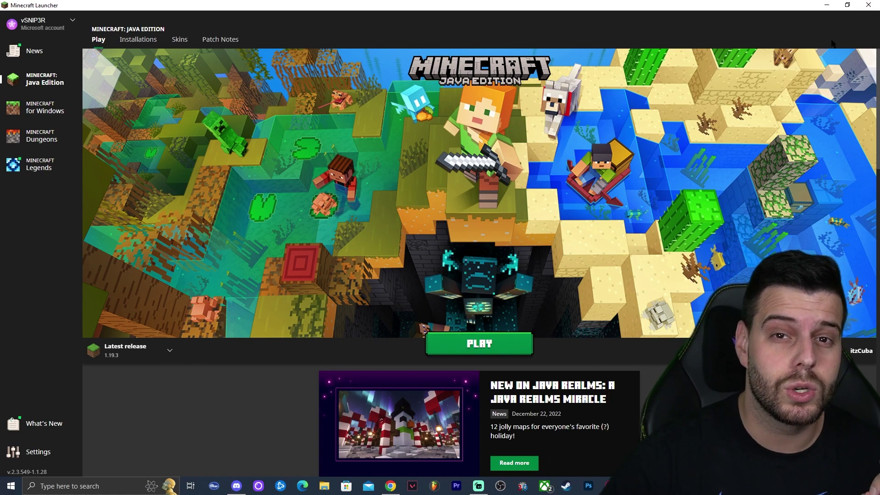
pyautogui.click(868, 5)
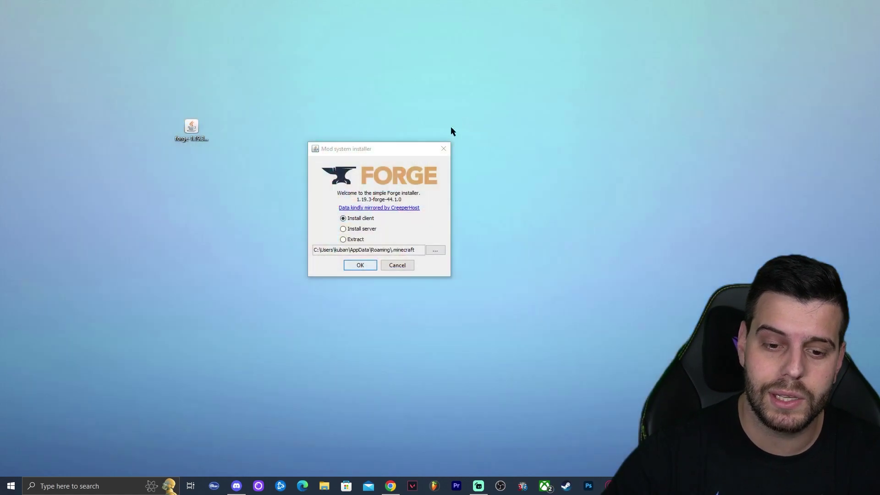
# - Install the Forge 1.19.3-44.1.0 client into the .minecraft folder and wait for the Complete message
pyautogui.moveTo(385, 145); pyautogui.dragTo(384, 140)
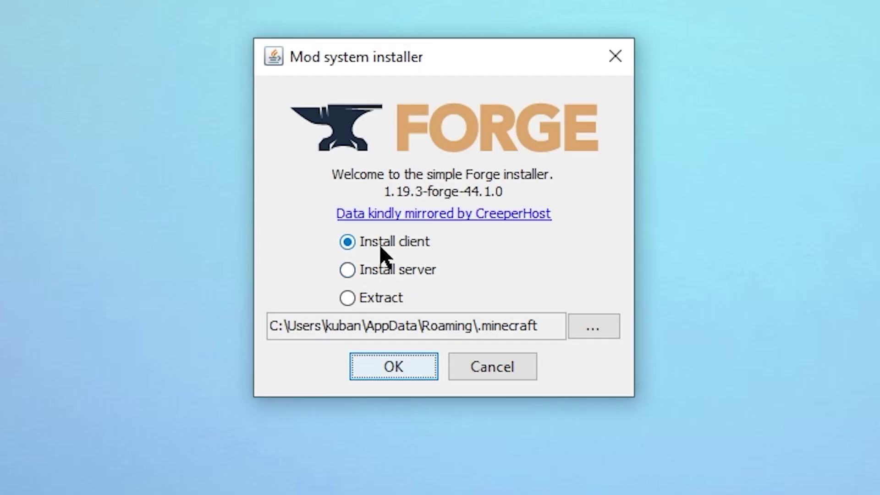
pyautogui.click(354, 215)
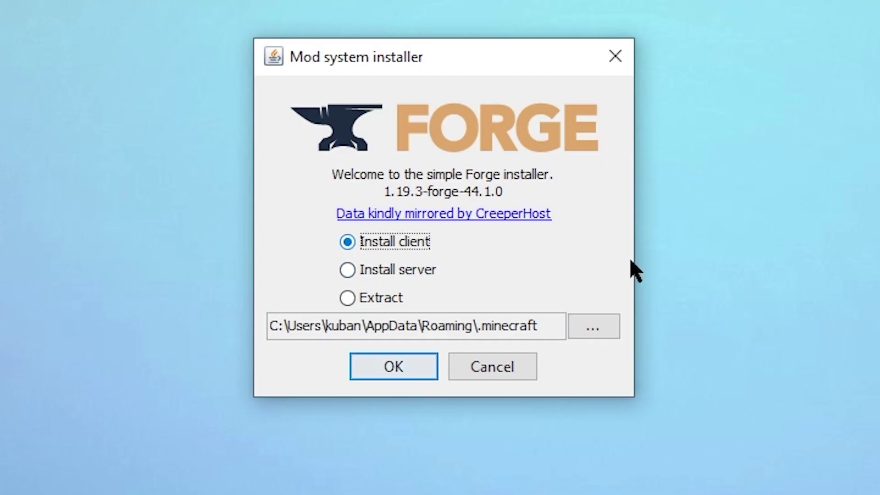
pyautogui.click(401, 371)
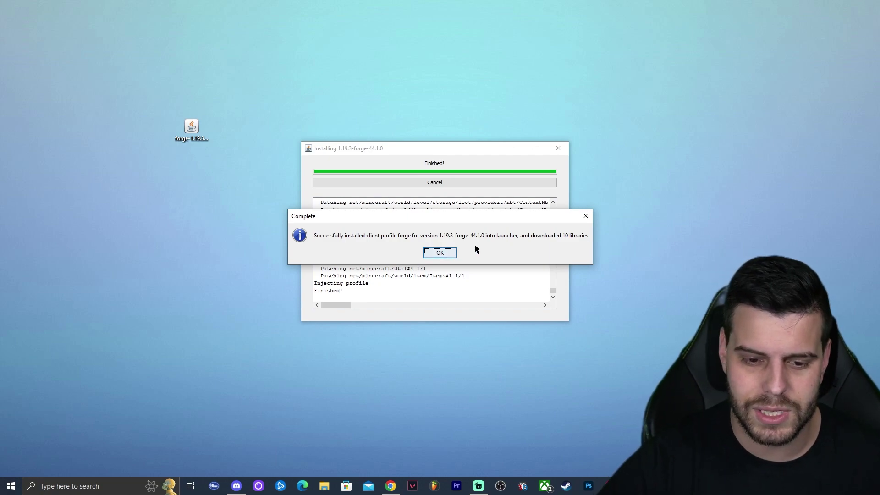
# - Dismiss the Complete message, refresh the desktop, and delete the Forge installer jar
pyautogui.click(447, 253)
pyautogui.rightClick(310, 118)
pyautogui.click(343, 123)
pyautogui.moveTo(228, 100); pyautogui.dragTo(153, 154)
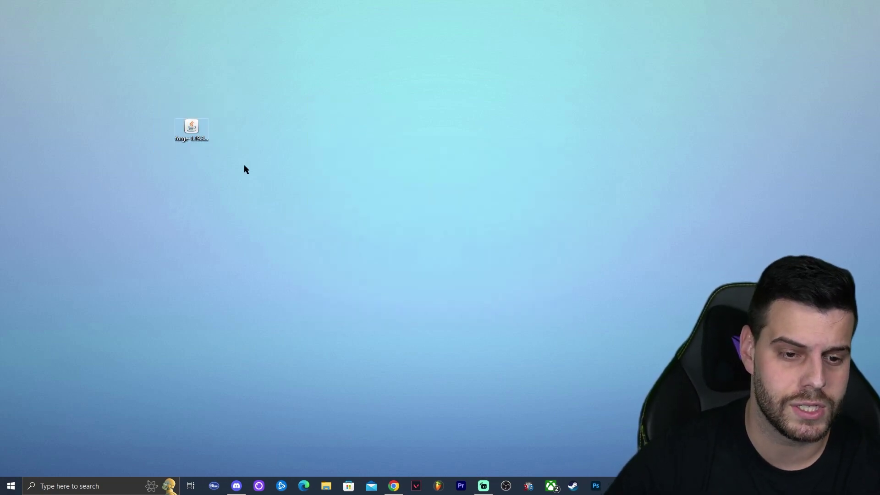
pyautogui.press('Delete')
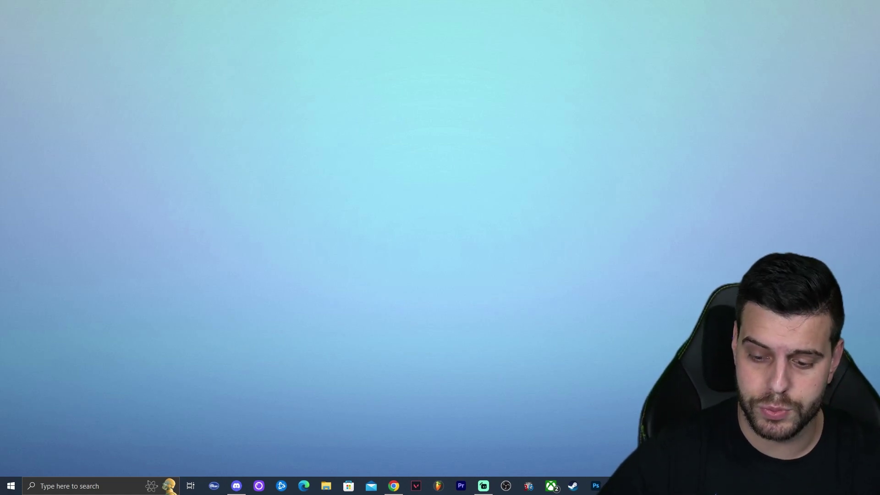